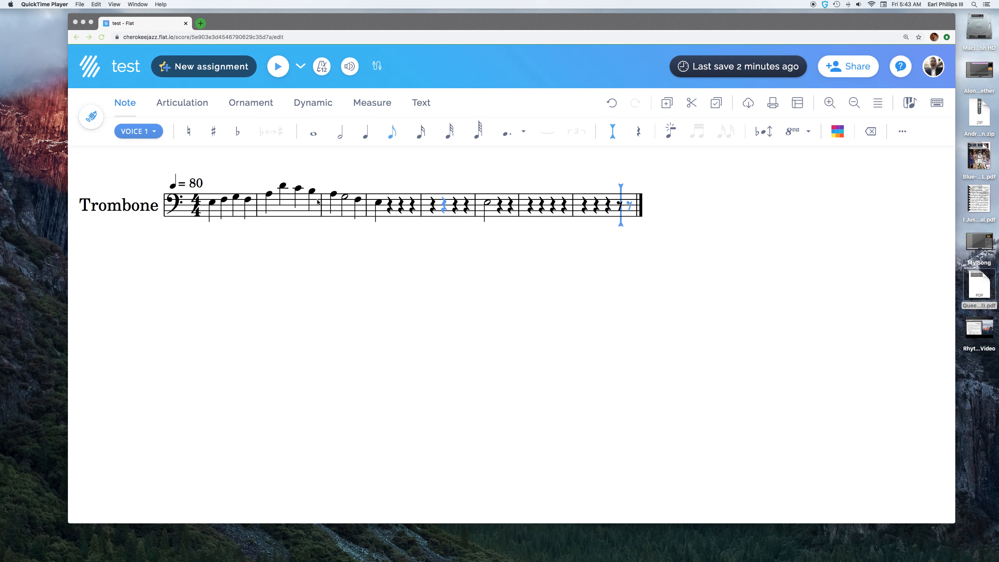
Turn off insert mode for the trombone score
{"action": "left_click", "coordinate": [615, 132]}
{"action": "left_click", "coordinate": [613, 132]}
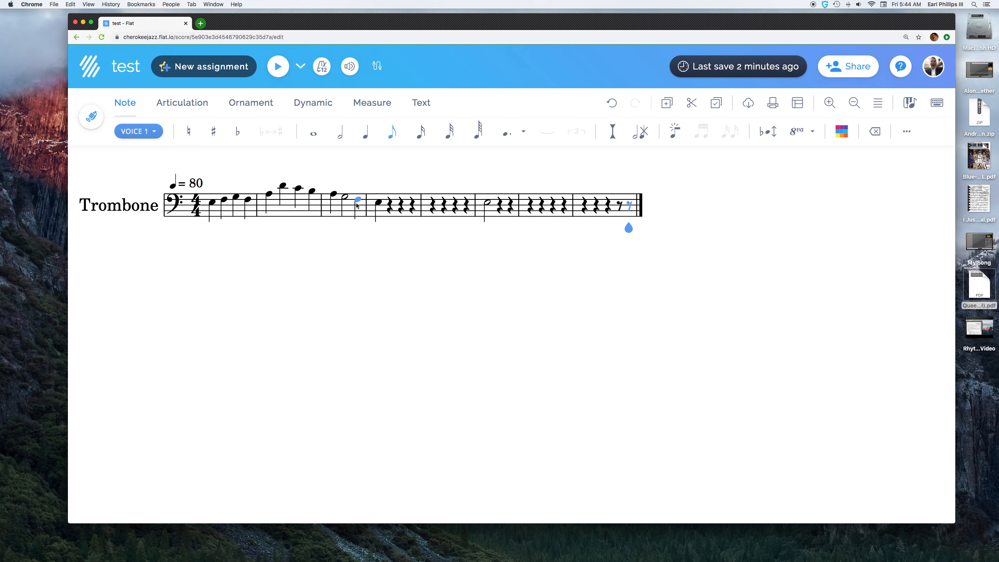
Try lengthening the first note of the third measure to a whole note in Replace duration mode, undoing each attempt
{"action": "left_click", "coordinate": [335, 197]}
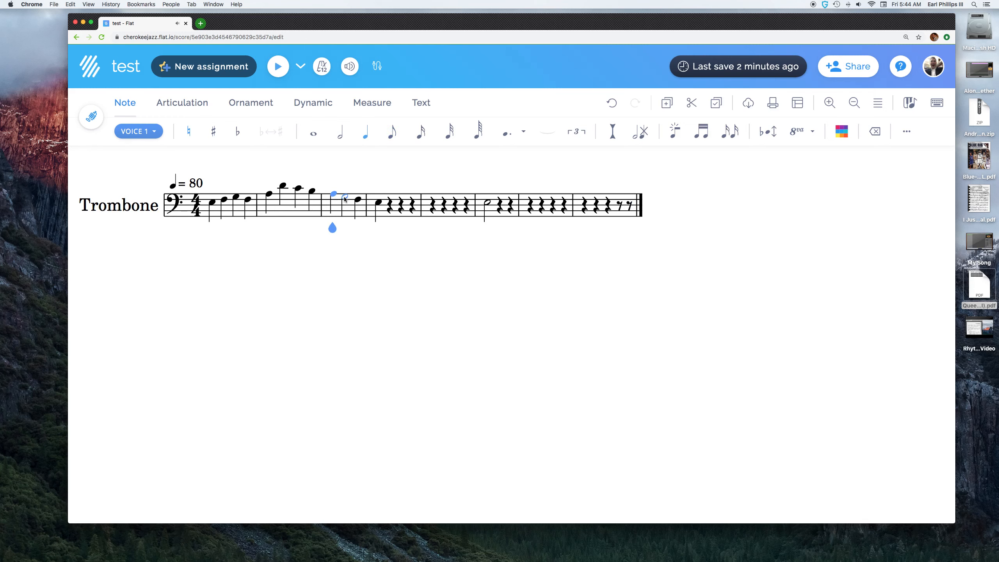
{"action": "left_click", "coordinate": [314, 135]}
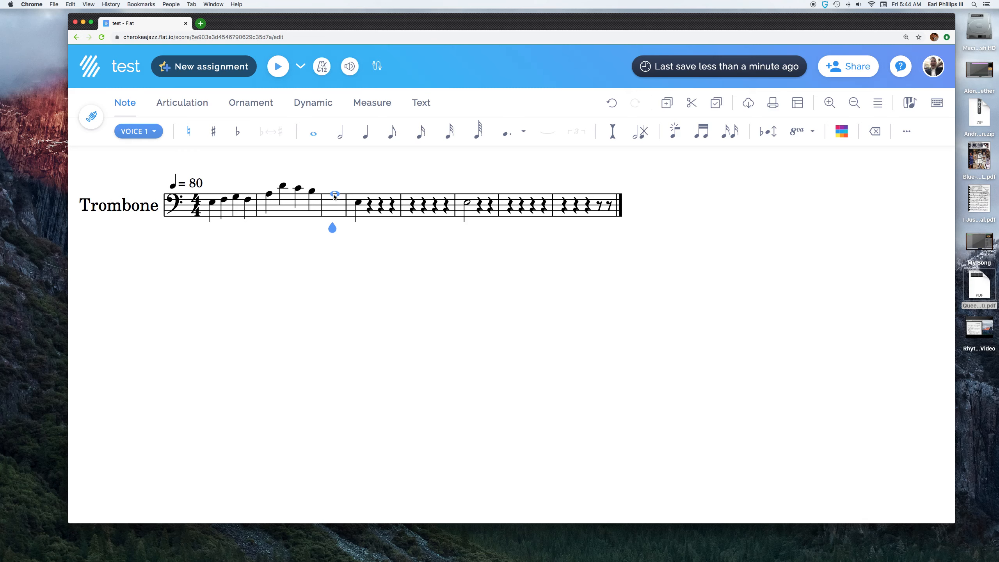
{"action": "key", "text": "super+z"}
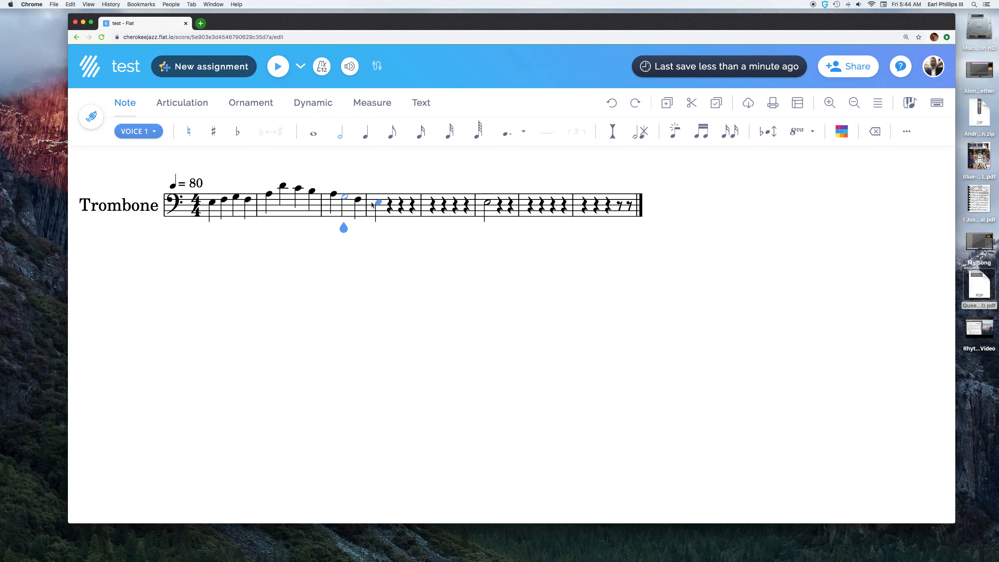
{"action": "left_click", "coordinate": [334, 196]}
{"action": "left_click", "coordinate": [314, 138]}
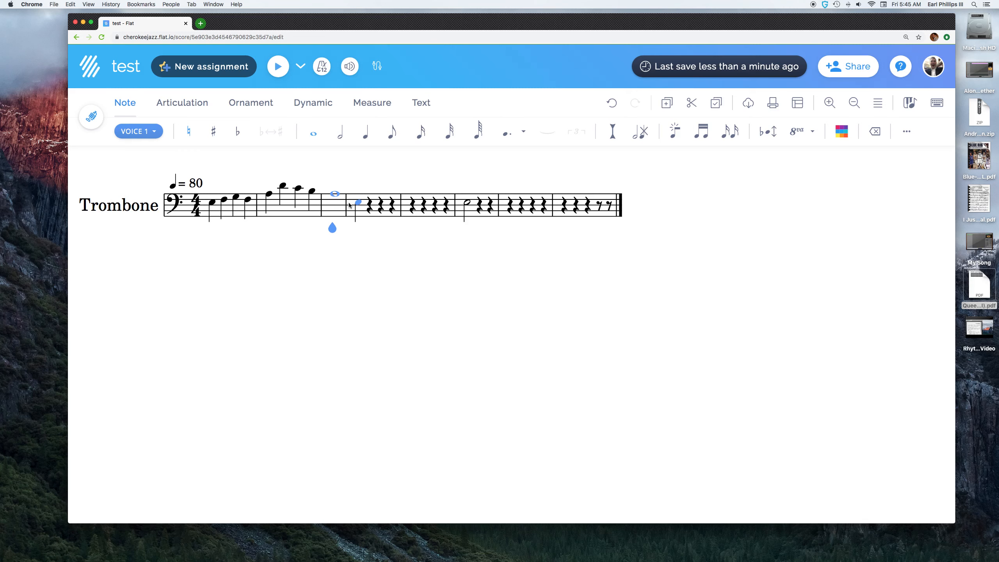
{"action": "key", "text": "super+z"}
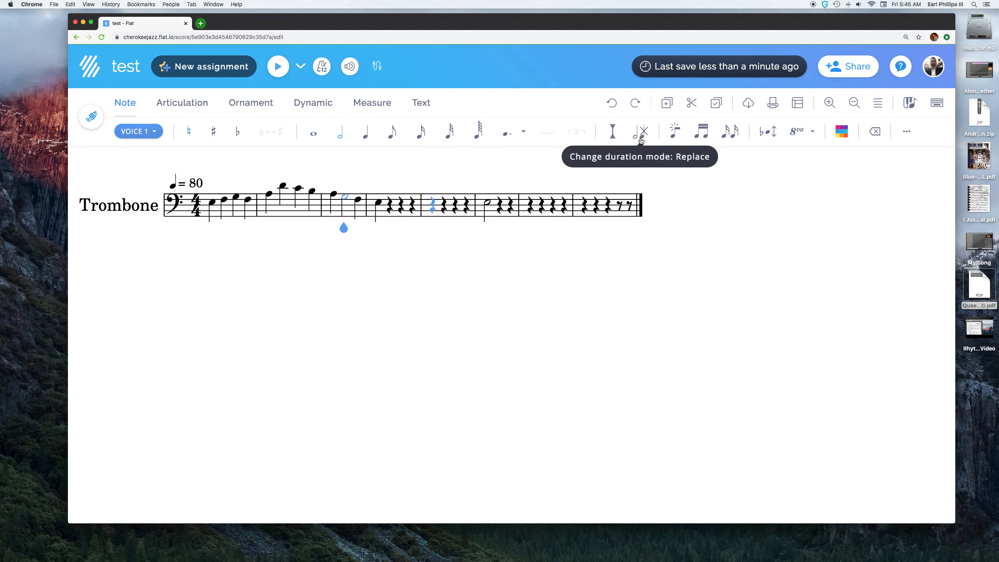
Switch the change duration mode to Insert
{"action": "left_click", "coordinate": [642, 136]}
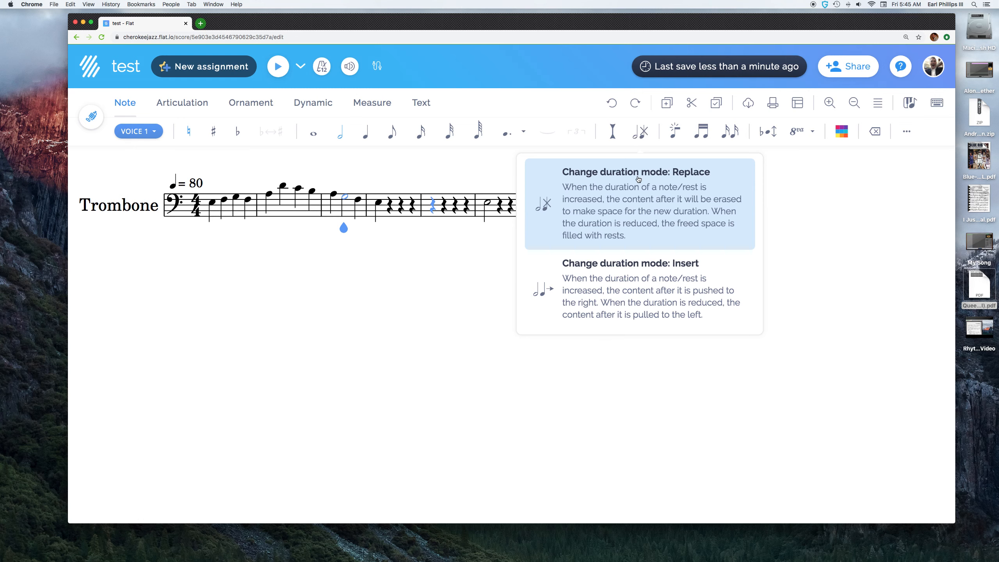
{"action": "left_click", "coordinate": [653, 287]}
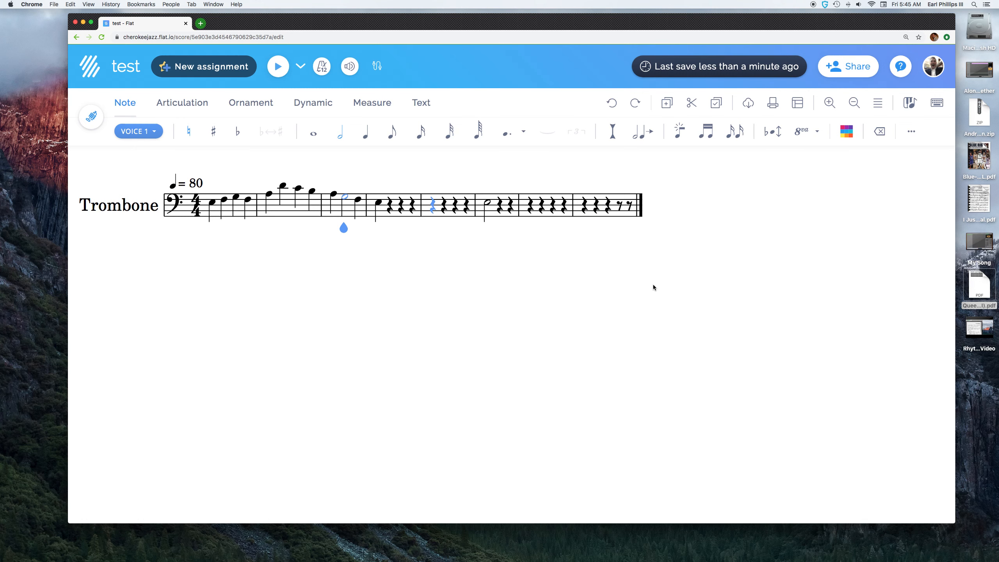
Try lengthening the third measure's first note to a whole note in Insert duration mode, and undo the change
{"action": "left_click", "coordinate": [394, 201]}
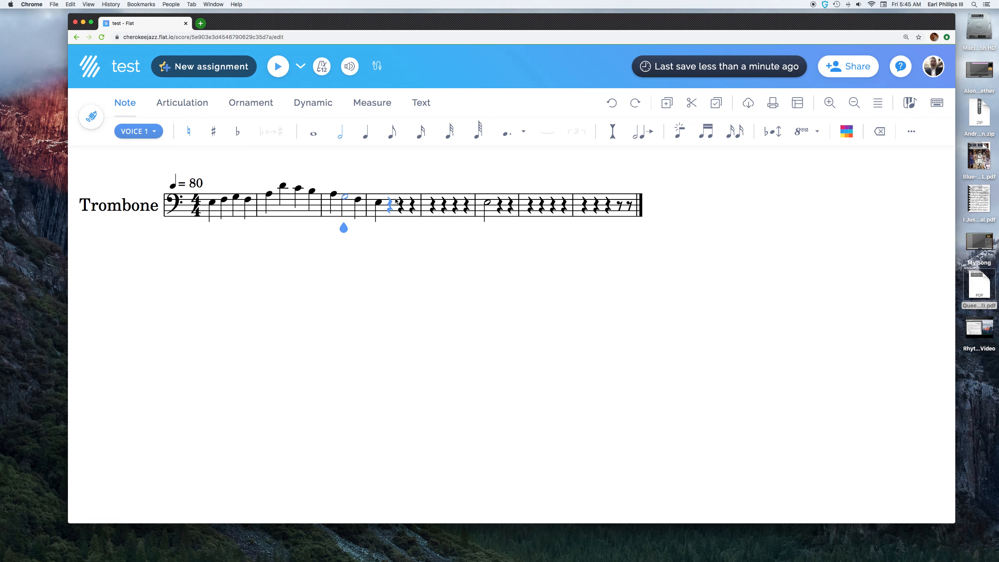
{"action": "left_click", "coordinate": [334, 194]}
{"action": "left_click", "coordinate": [335, 195]}
{"action": "left_click", "coordinate": [313, 137]}
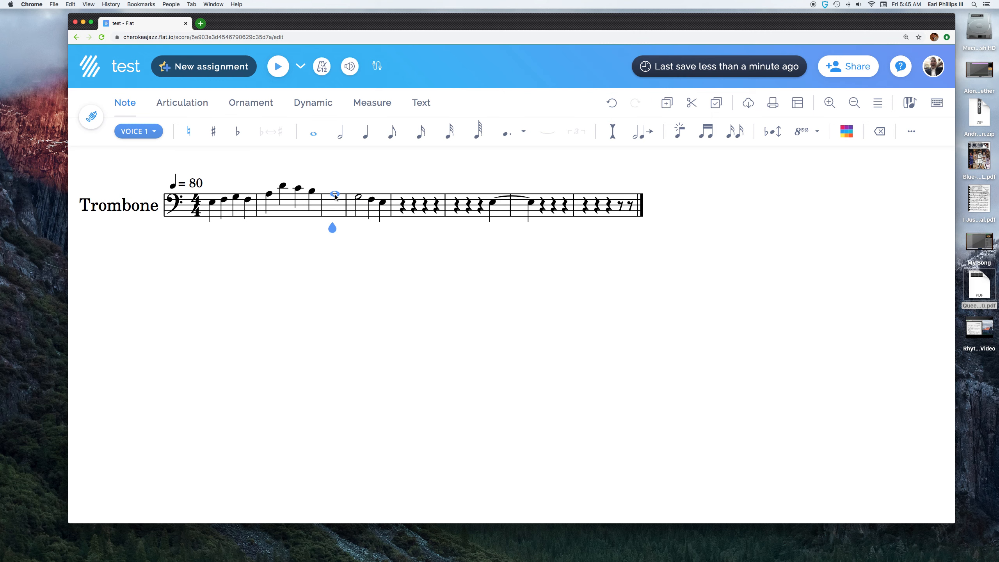
{"action": "key", "text": "super+z"}
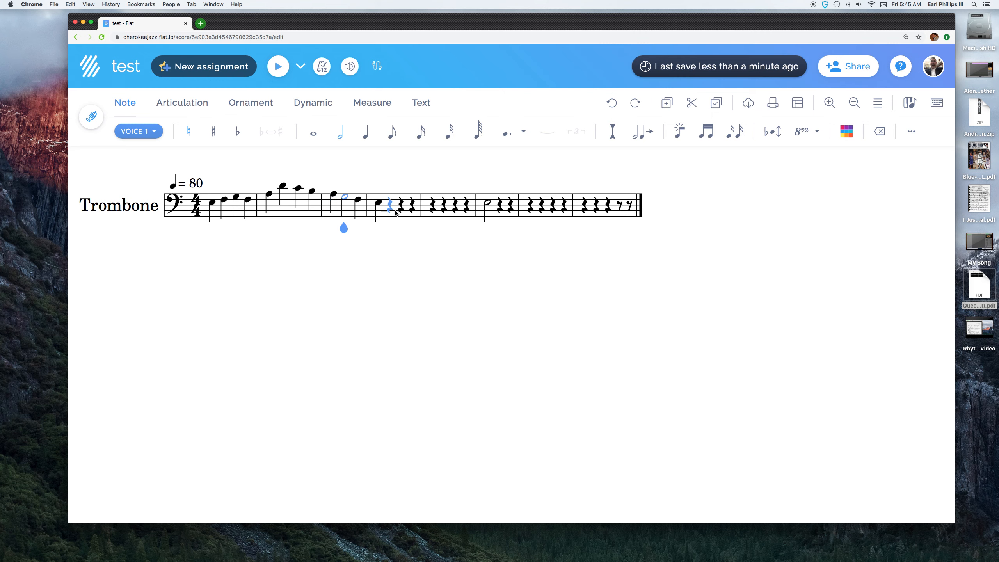
Lengthen the first note of the third measure and the D in the second measure to whole notes, pushing the following content along
{"action": "left_click", "coordinate": [338, 197]}
{"action": "left_click", "coordinate": [312, 135]}
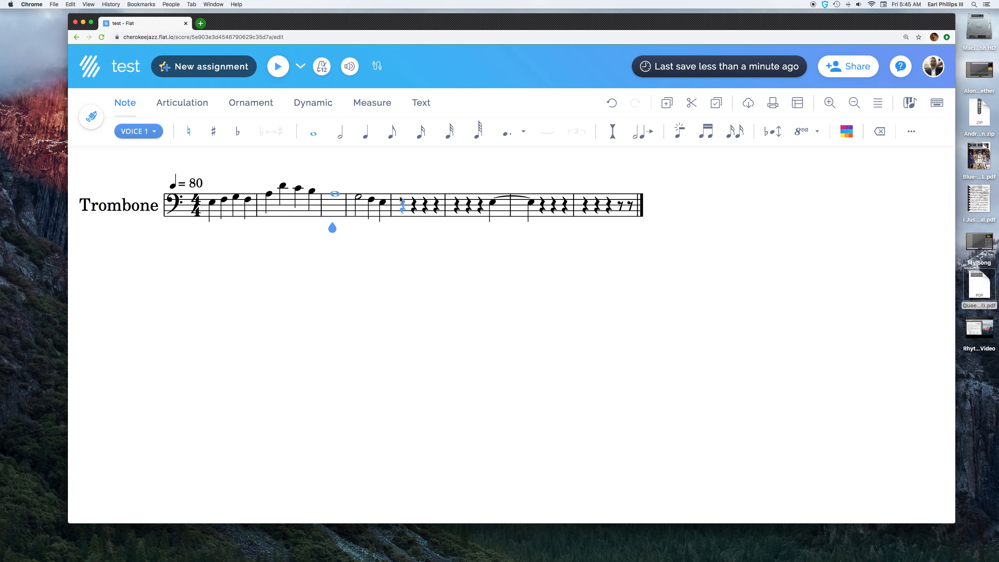
{"action": "left_click", "coordinate": [333, 183]}
{"action": "left_click", "coordinate": [283, 188]}
{"action": "left_click", "coordinate": [298, 188], "text": "shift"}
{"action": "left_click", "coordinate": [289, 184]}
{"action": "left_click", "coordinate": [314, 134]}
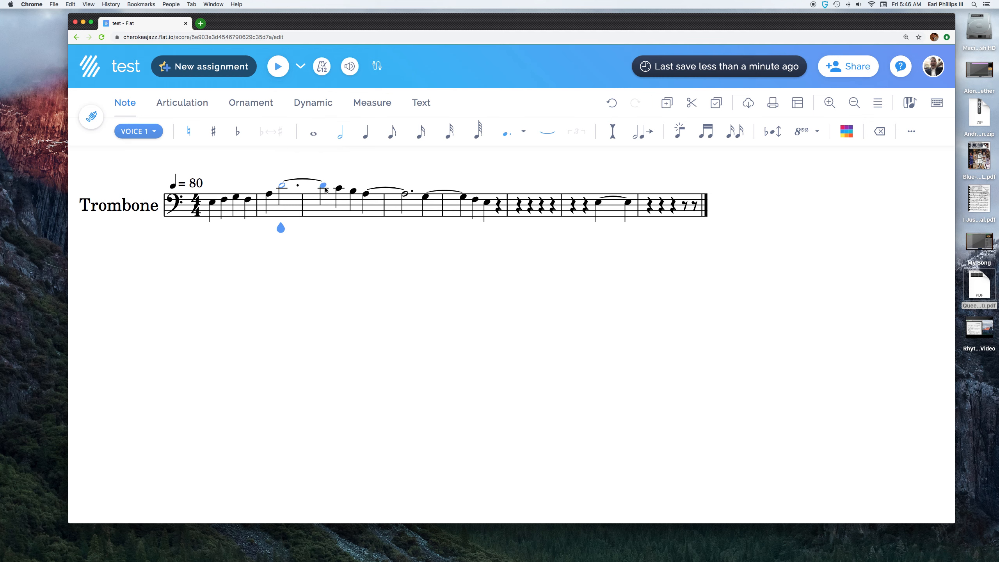
{"action": "key", "text": "Right"}
{"action": "key", "text": "Right"}
{"action": "key", "text": "Right"}
{"action": "key", "text": "Right"}
{"action": "key", "text": "Right"}
{"action": "key", "text": "Right"}
{"action": "key", "text": "Right"}
{"action": "left_click", "coordinate": [598, 202]}
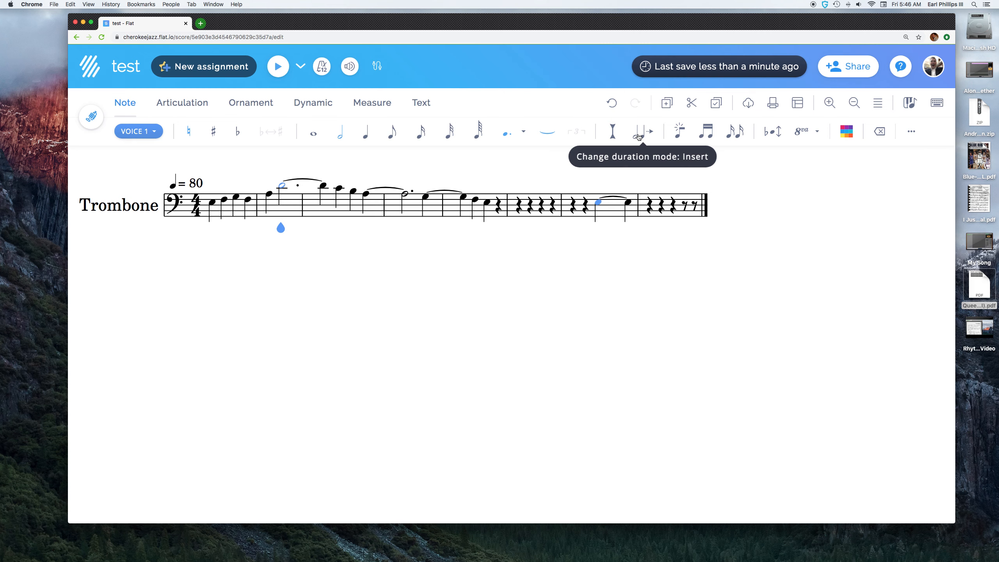
Switch the change duration mode back to Replace
{"action": "left_click", "coordinate": [638, 137]}
{"action": "left_click", "coordinate": [642, 187]}
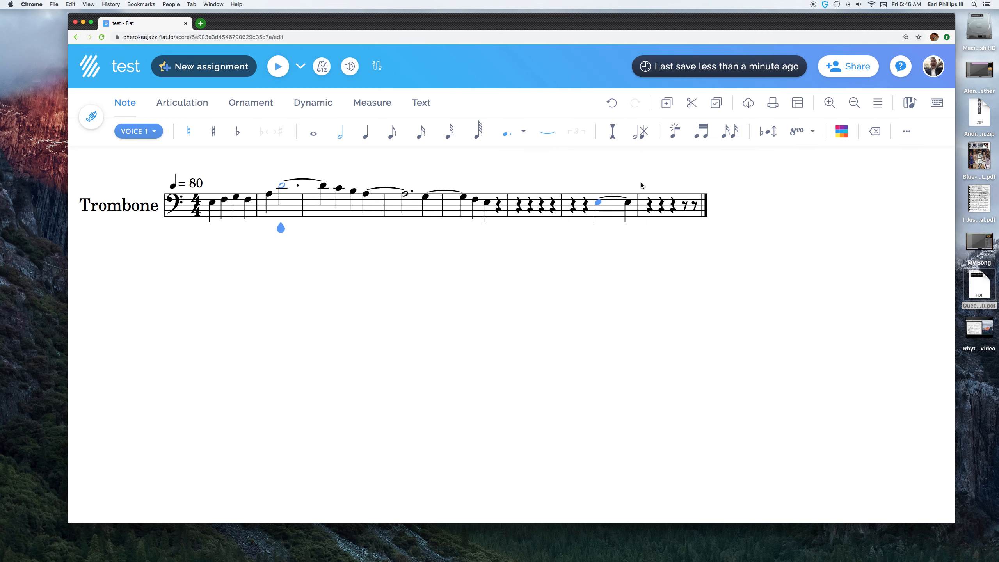
Try changing the tied quarter-note D opening the third measure to a whole note, and undo the change
{"action": "left_click", "coordinate": [458, 181]}
{"action": "left_click", "coordinate": [323, 189]}
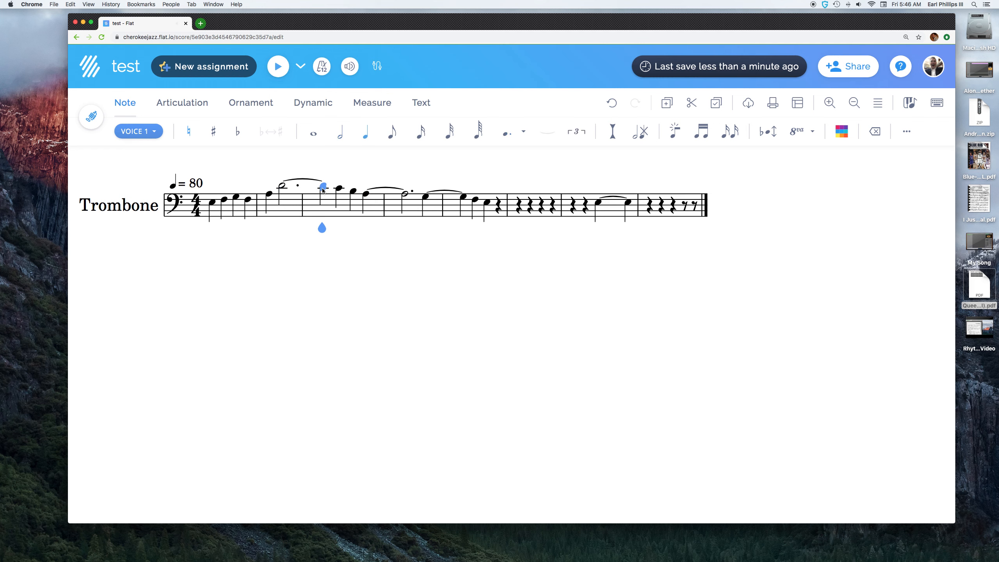
{"action": "left_click", "coordinate": [312, 136]}
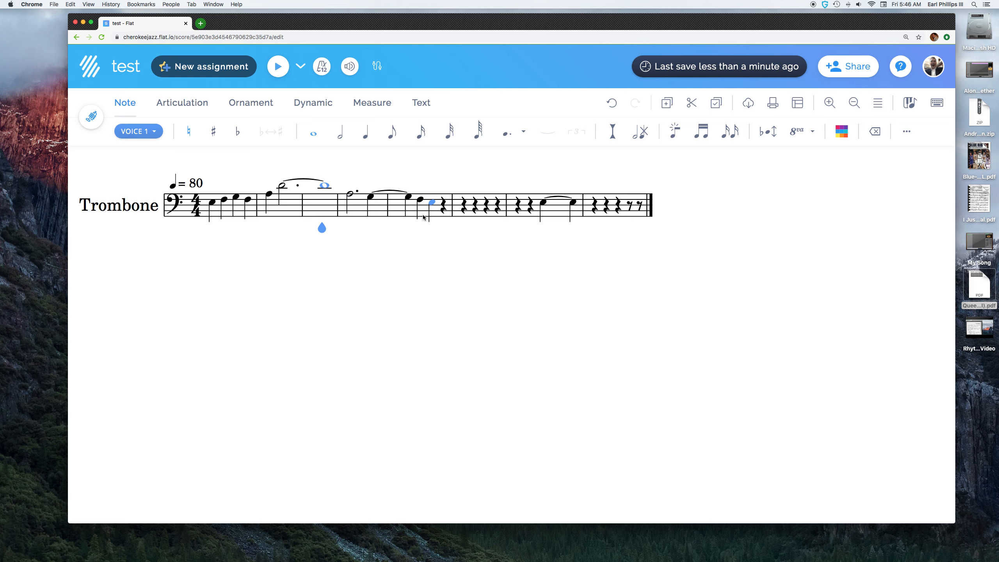
{"action": "key", "text": "super+z"}
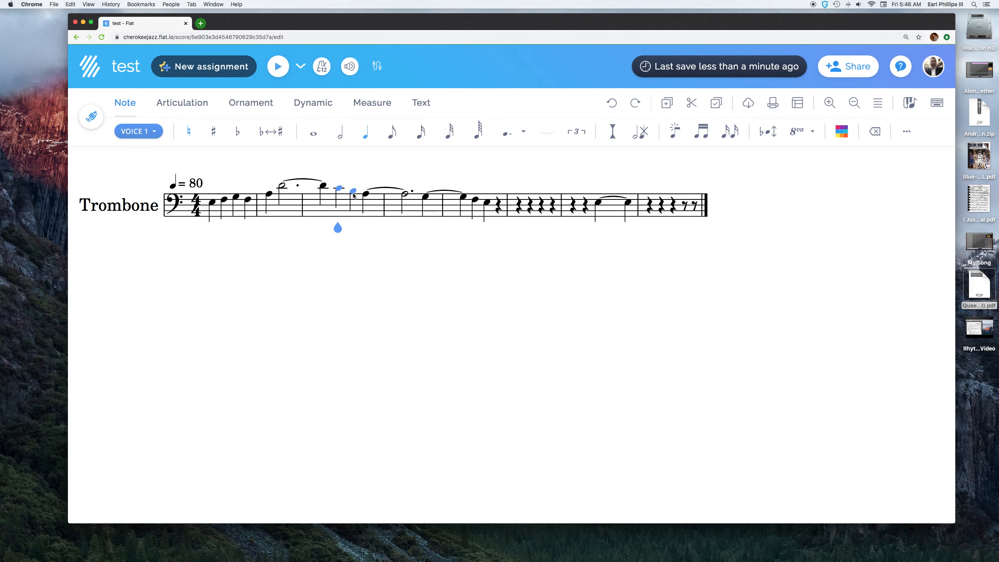
Change the tied D at the start of the third measure to a whole note, replacing the notes after it
{"action": "left_click", "coordinate": [322, 188]}
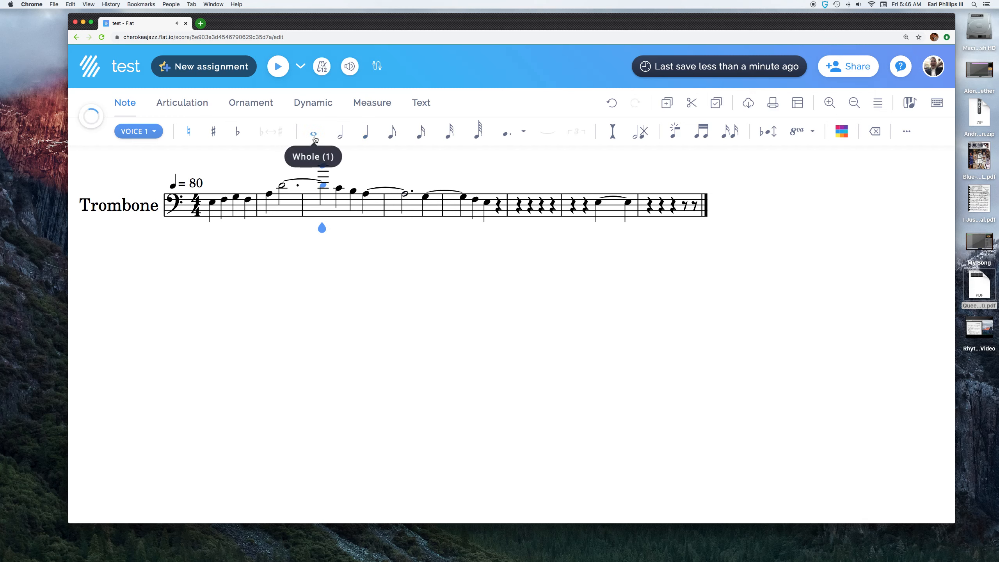
{"action": "left_click", "coordinate": [313, 135]}
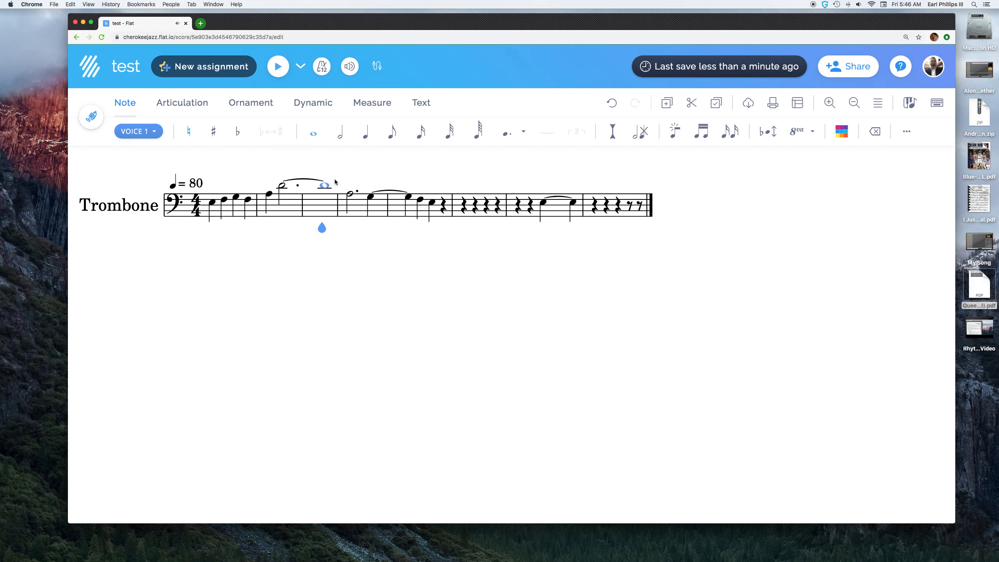
Try shortening the third measure's whole note to an eighth note in Replace duration mode, and undo the change
{"action": "left_click", "coordinate": [391, 137]}
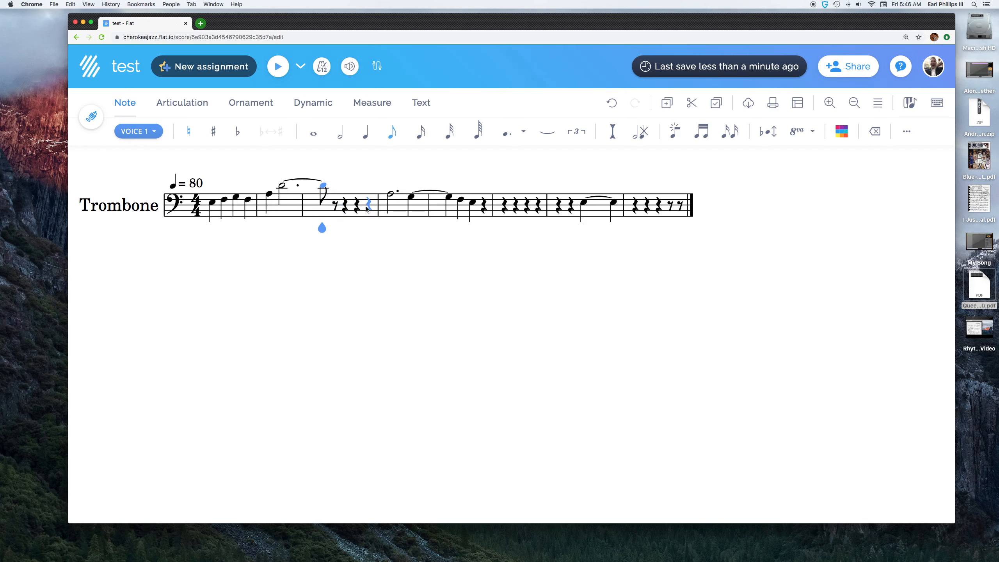
{"action": "key", "text": "super+z"}
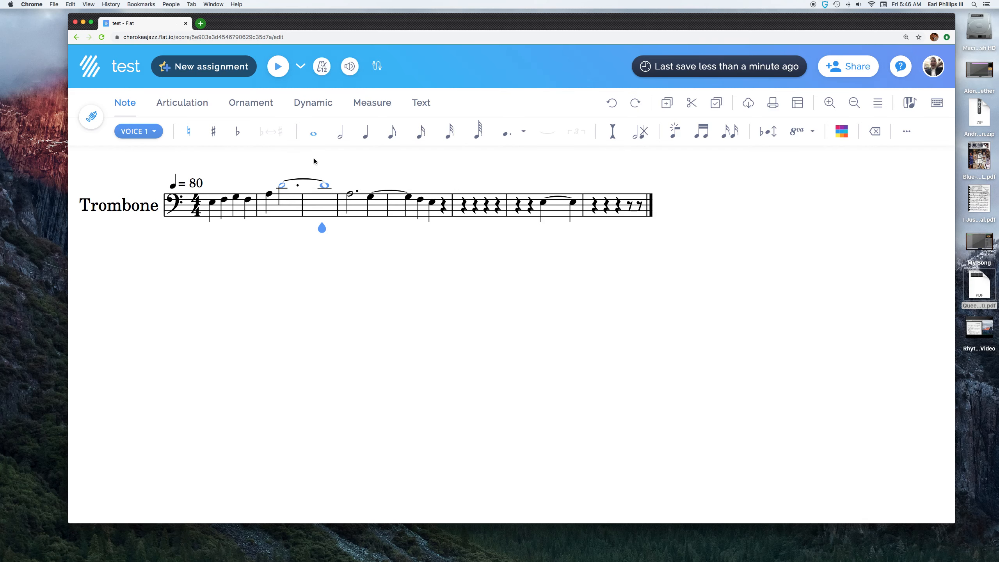
Switch the change duration mode to Insert and shorten the third measure's whole note to an eighth note
{"action": "left_click", "coordinate": [647, 139]}
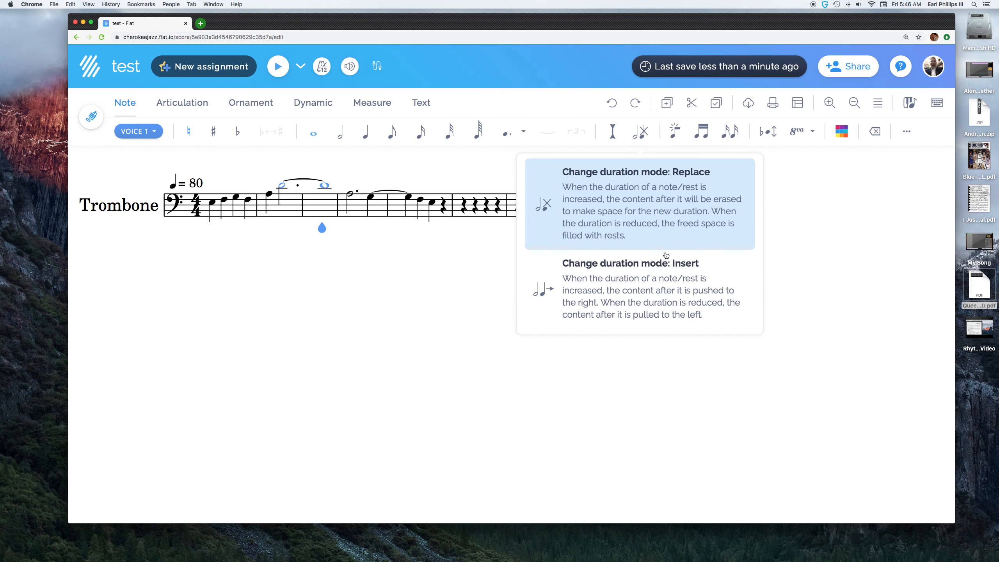
{"action": "left_click", "coordinate": [663, 274]}
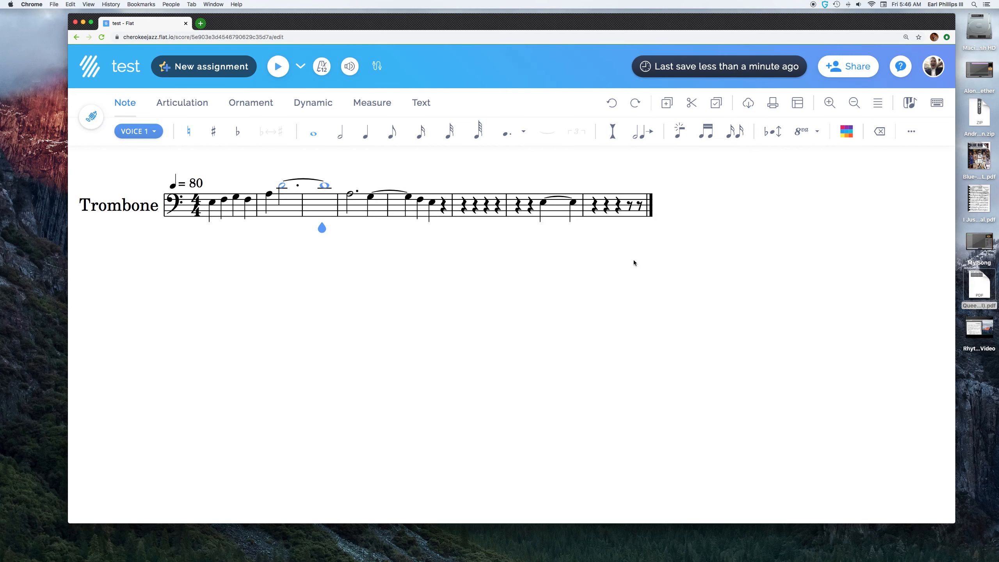
{"action": "left_click", "coordinate": [395, 141]}
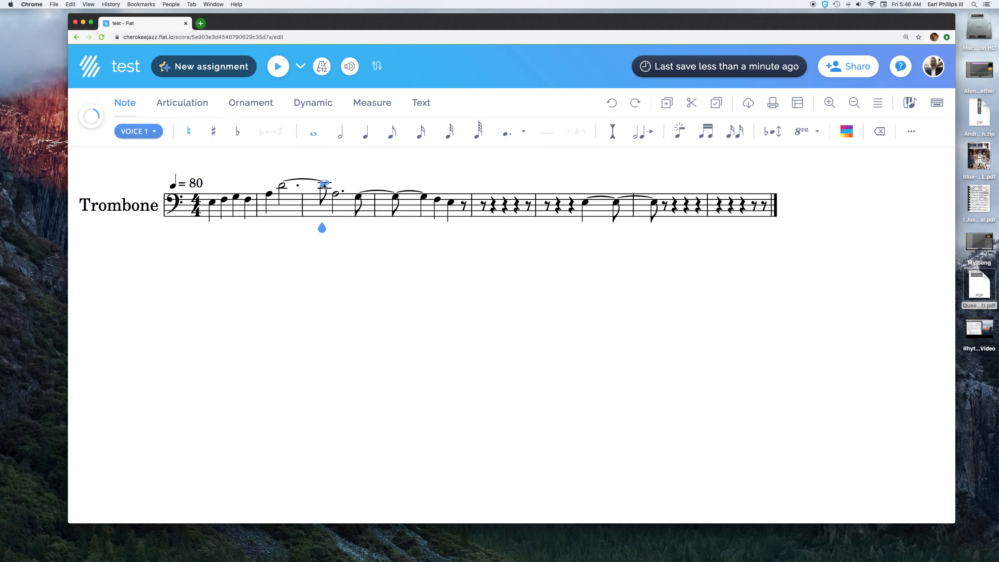
{"action": "key", "text": "super+z"}
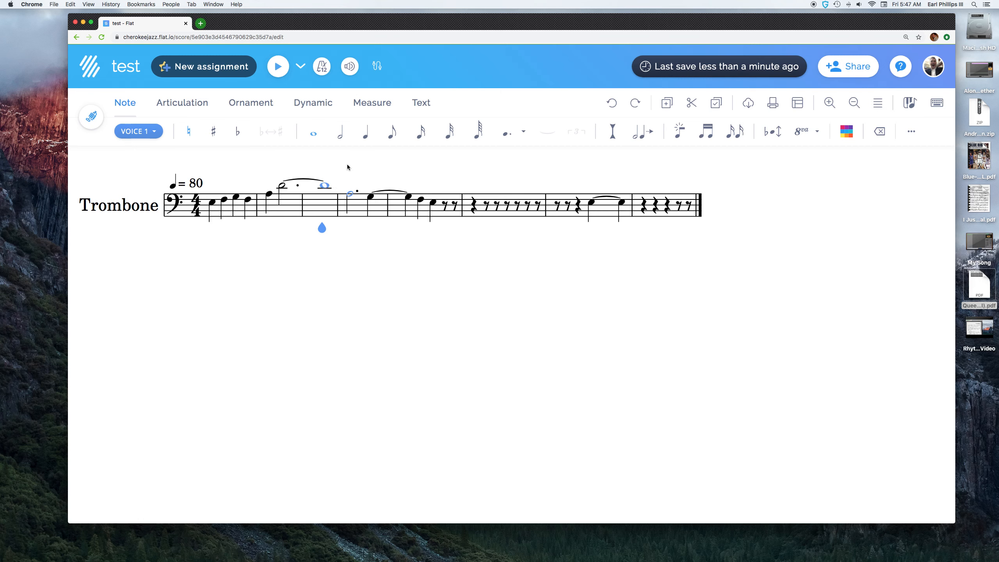
{"action": "left_click", "coordinate": [395, 137]}
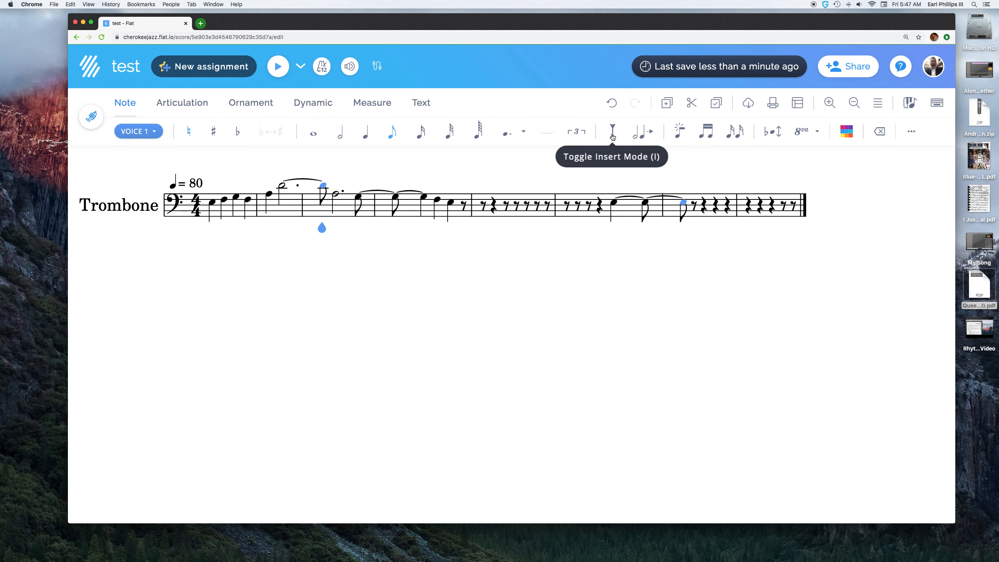
Turn on insert mode and insert a whole rest and a half rest before the eighth-note D
{"action": "left_click", "coordinate": [612, 131]}
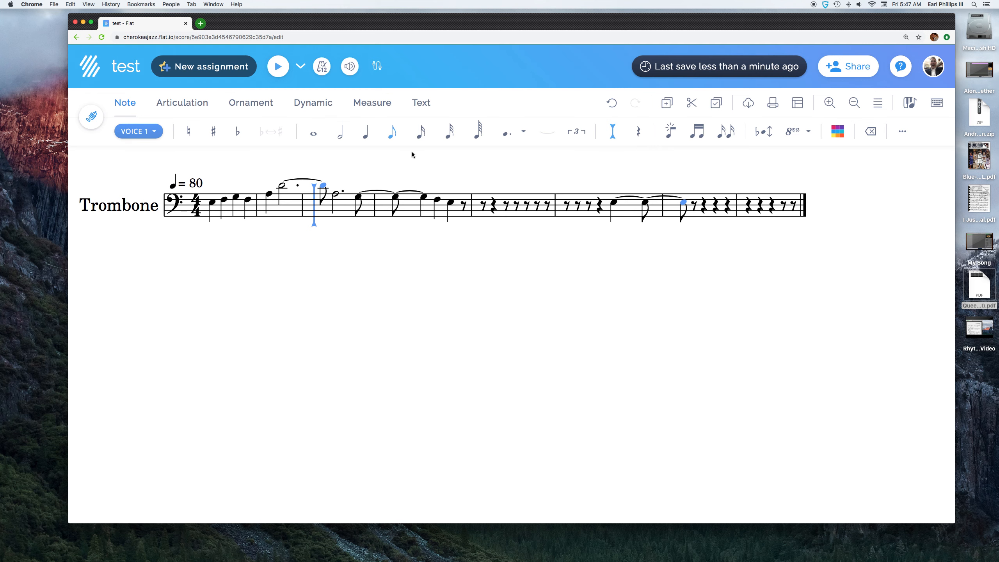
{"action": "left_click", "coordinate": [314, 135]}
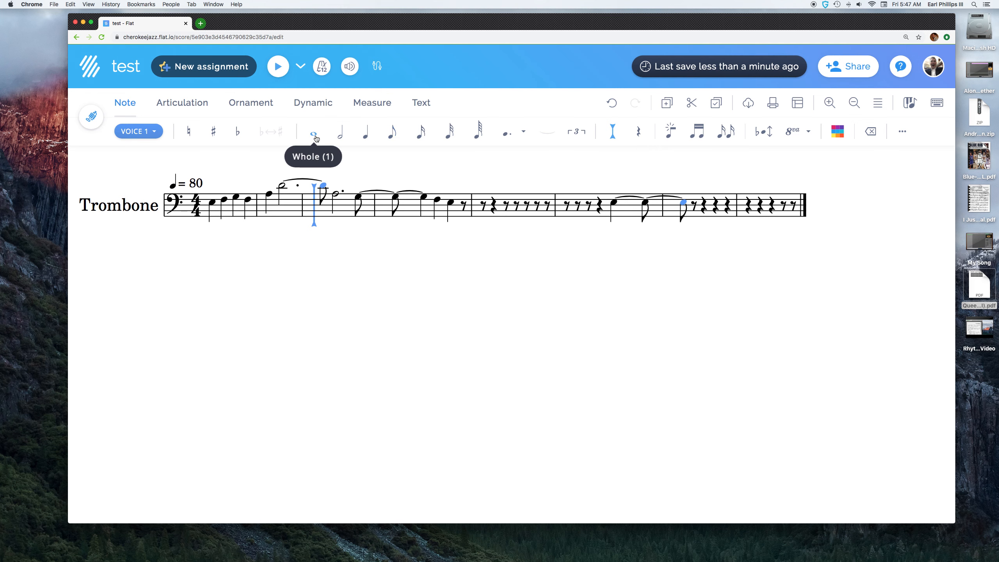
{"action": "left_click", "coordinate": [637, 133]}
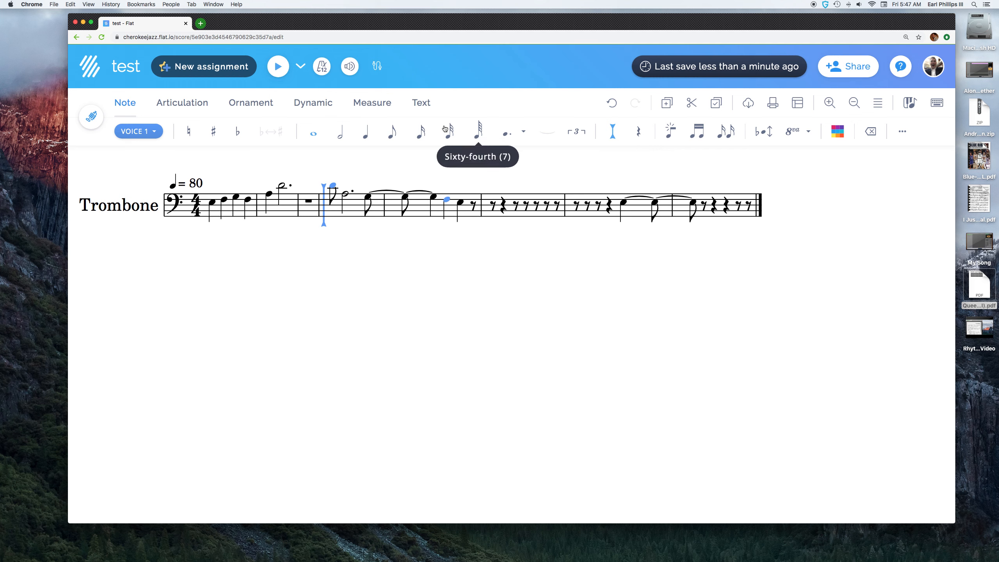
{"action": "left_click", "coordinate": [340, 133]}
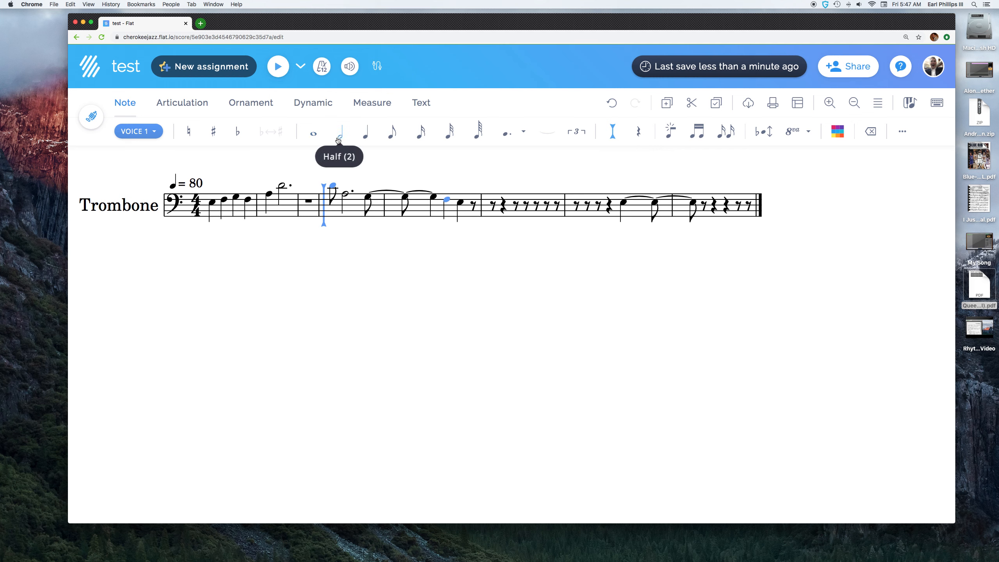
{"action": "left_click", "coordinate": [637, 133]}
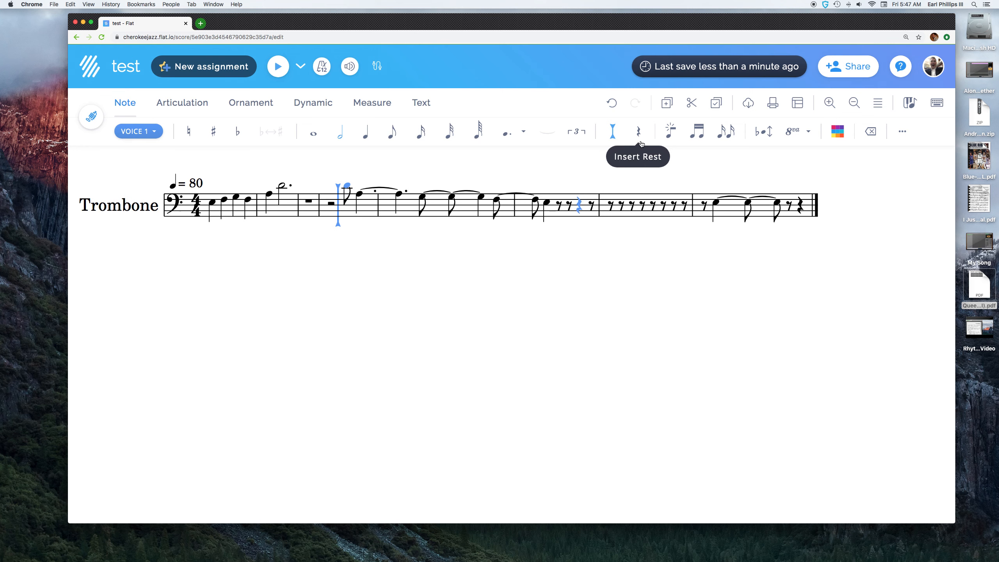
Toggle insert mode off and on again, and insert another whole rest before the eighth-note D
{"action": "left_click", "coordinate": [612, 136]}
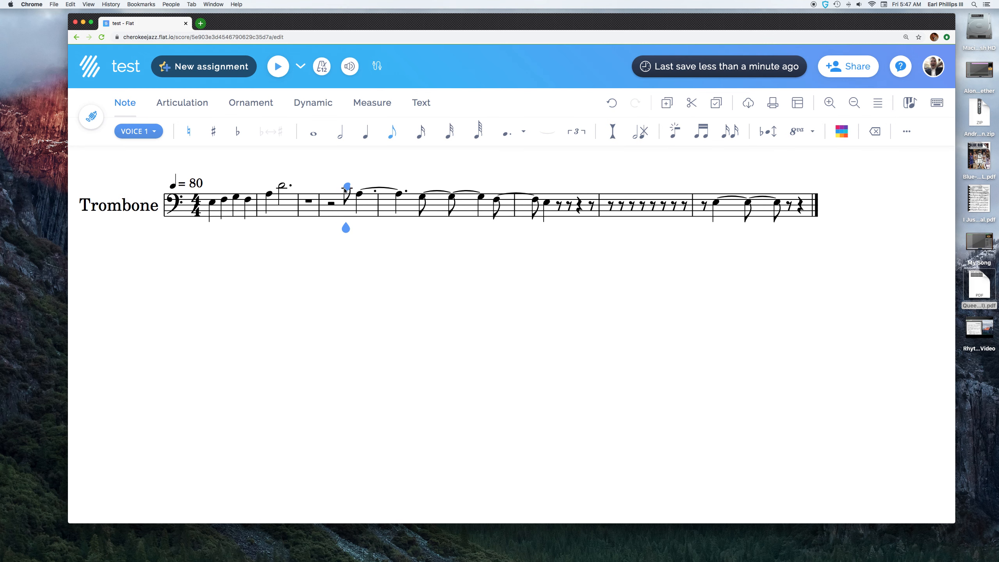
{"action": "left_click", "coordinate": [612, 134]}
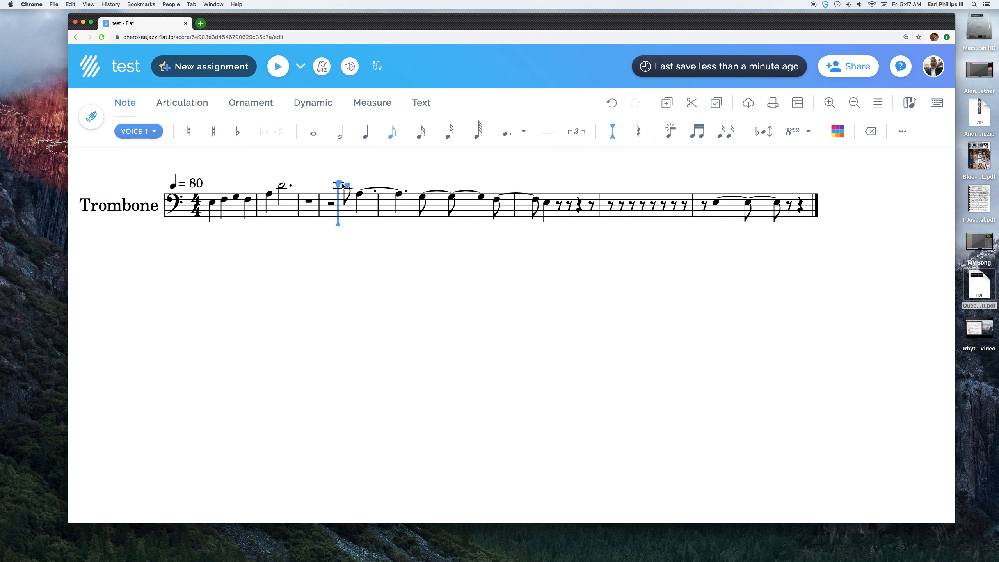
{"action": "left_click", "coordinate": [315, 135]}
{"action": "left_click", "coordinate": [640, 133]}
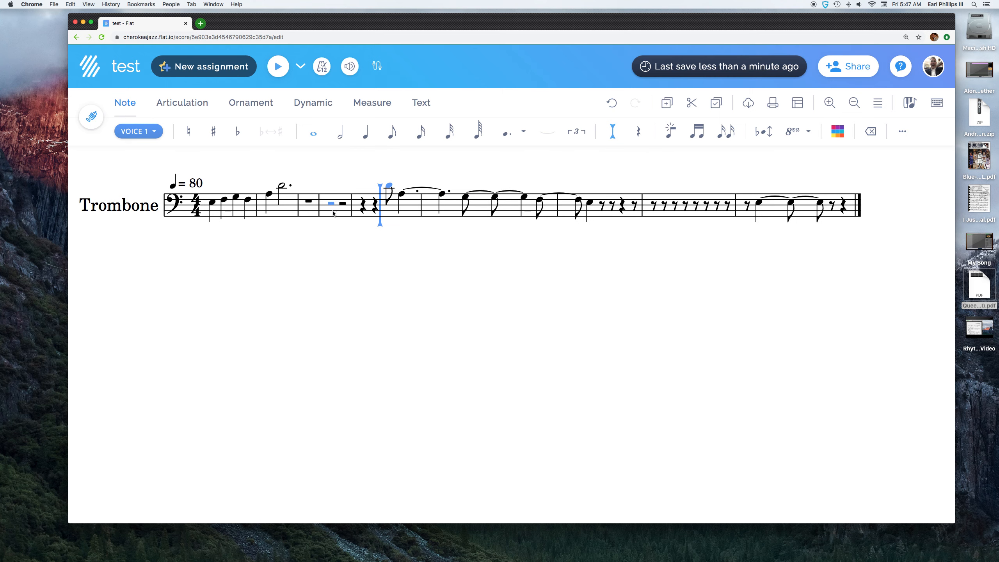